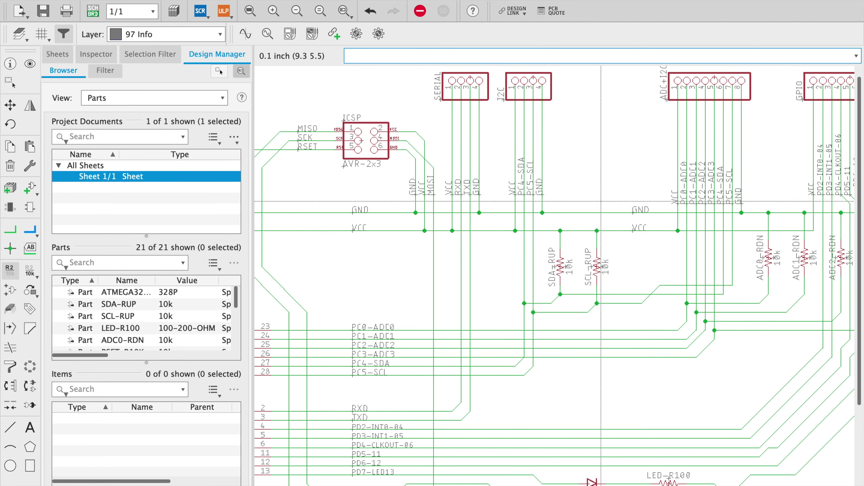
Generate the board layout from the ATMEGA328P schematic.
{"action": "scroll", "coordinate": [601, 202], "scroll_direction": "right", "scroll_amount": 2}
{"action": "scroll", "coordinate": [752, 206], "scroll_direction": "down", "scroll_amount": 4}
{"action": "scroll", "coordinate": [618, 416], "scroll_direction": "left", "scroll_amount": 10}
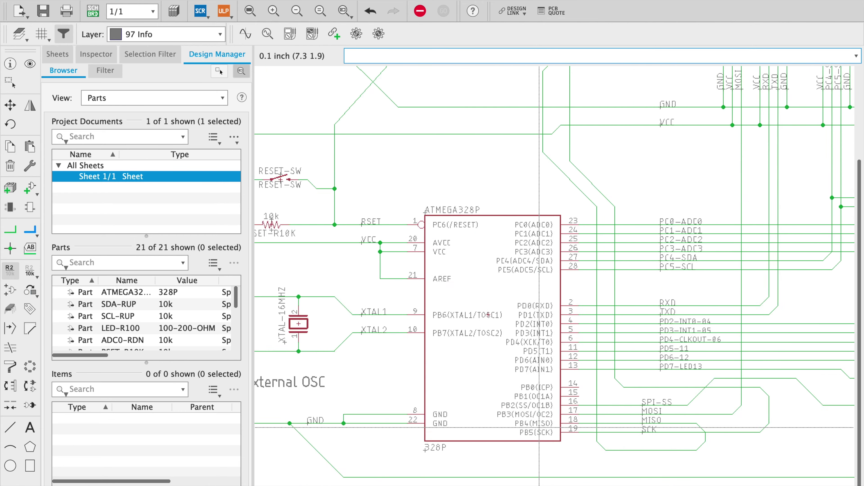
{"action": "scroll", "coordinate": [539, 428], "scroll_direction": "up", "scroll_amount": 3}
{"action": "left_click", "coordinate": [249, 10]}
{"action": "left_click", "coordinate": [77, 1]}
{"action": "left_click", "coordinate": [125, 153]}
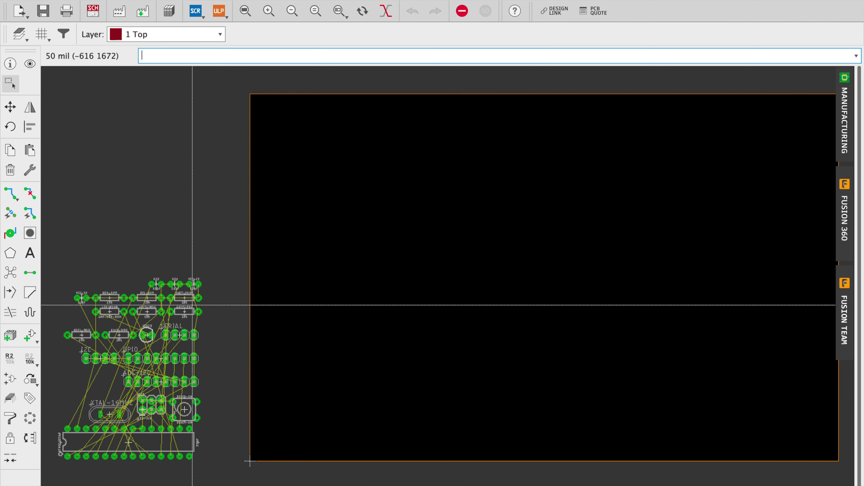
Set the grid units to millimetres and resize the board outline to 50 × 50 mm by editing its line endpoints.
{"action": "scroll", "coordinate": [128, 442], "scroll_direction": "up", "scroll_amount": 5}
{"action": "scroll", "coordinate": [463, 267], "scroll_direction": "up", "scroll_amount": 8}
{"action": "left_click", "coordinate": [244, 13]}
{"action": "left_click", "coordinate": [10, 64]}
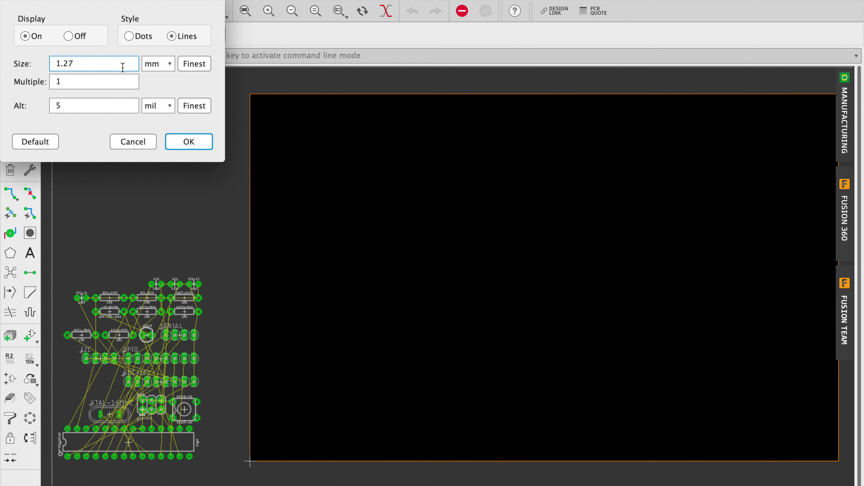
{"action": "left_click", "coordinate": [187, 141]}
{"action": "left_click", "coordinate": [551, 95]}
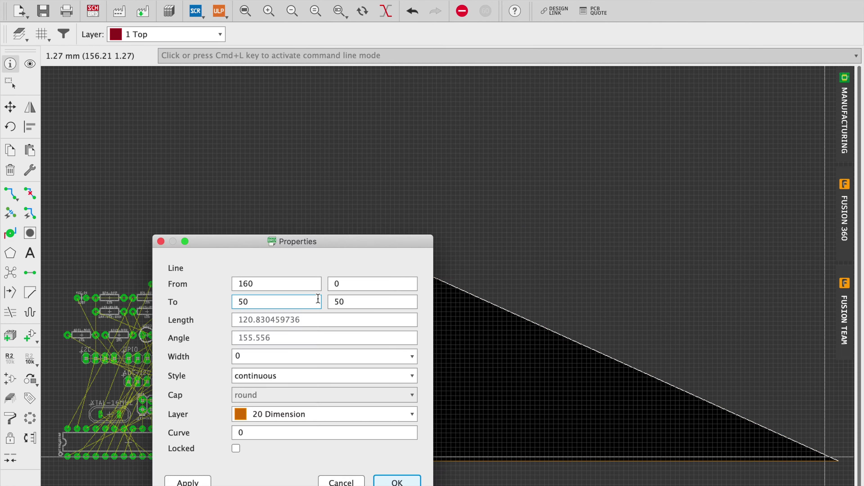
{"action": "left_click", "coordinate": [245, 11]}
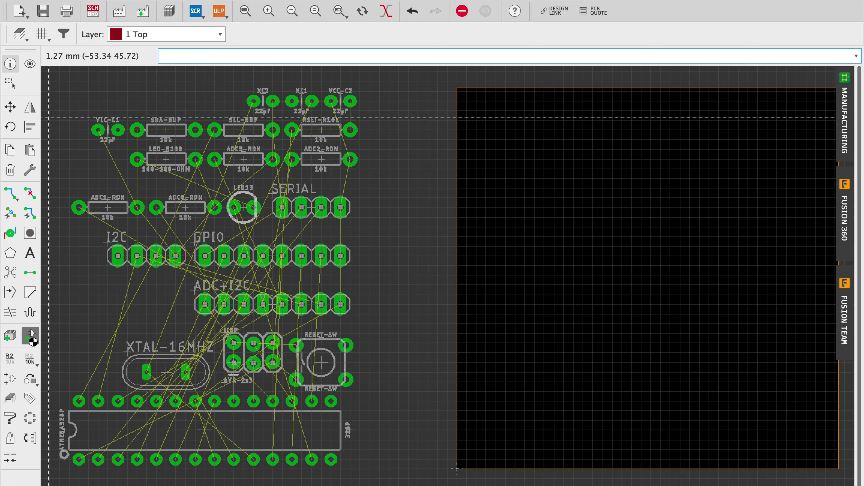
Set the grid size to 5 mm and place four M3-HOLE mounting holes, each 5 mm in from the board's corners.
{"action": "left_click", "coordinate": [33, 342]}
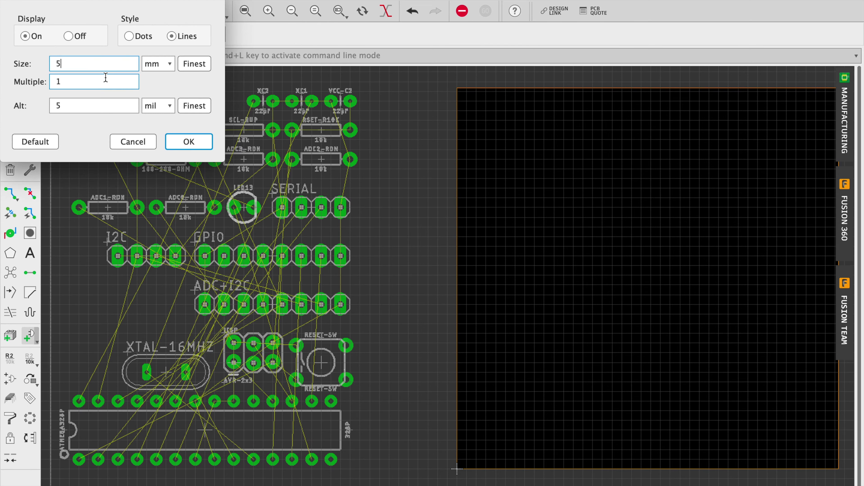
{"action": "left_click", "coordinate": [187, 141]}
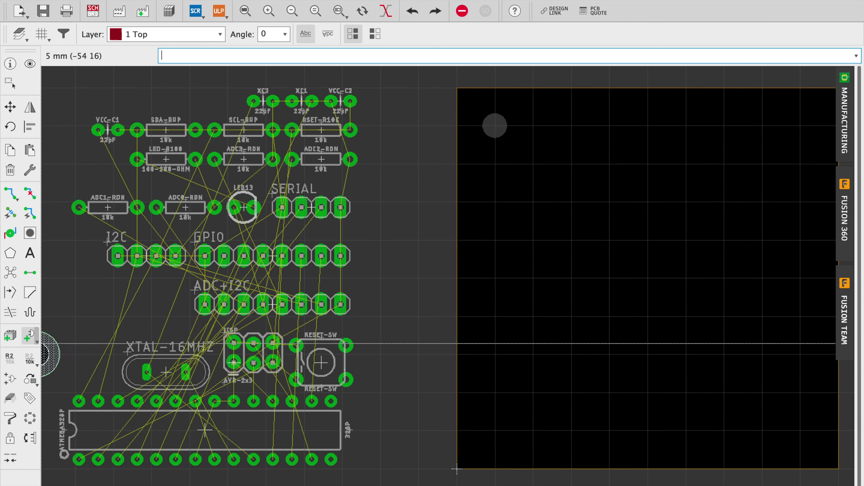
{"action": "left_click", "coordinate": [494, 125]}
{"action": "left_click", "coordinate": [494, 421]}
{"action": "left_click", "coordinate": [801, 126]}
{"action": "left_click", "coordinate": [801, 421]}
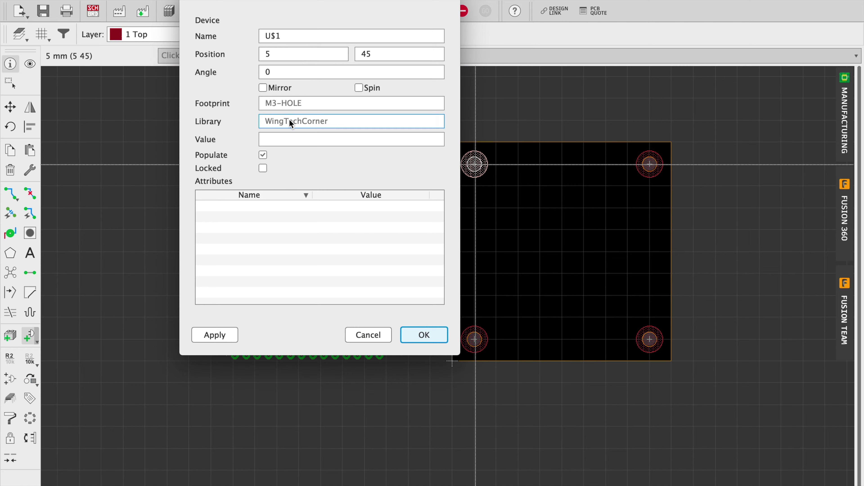
Reposition the four mounting holes 3 mm from the board edges, using position coordinates of 3 and 47.
{"action": "key", "text": "Tab"}
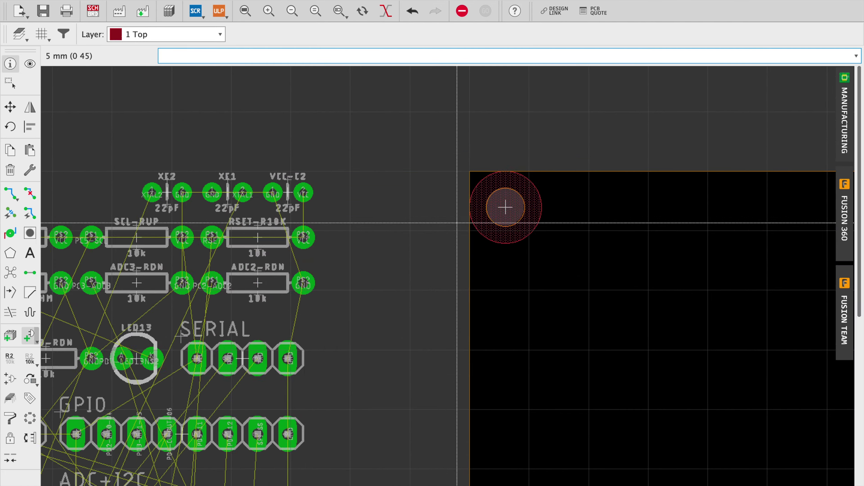
{"action": "double_click", "coordinate": [590, 108]}
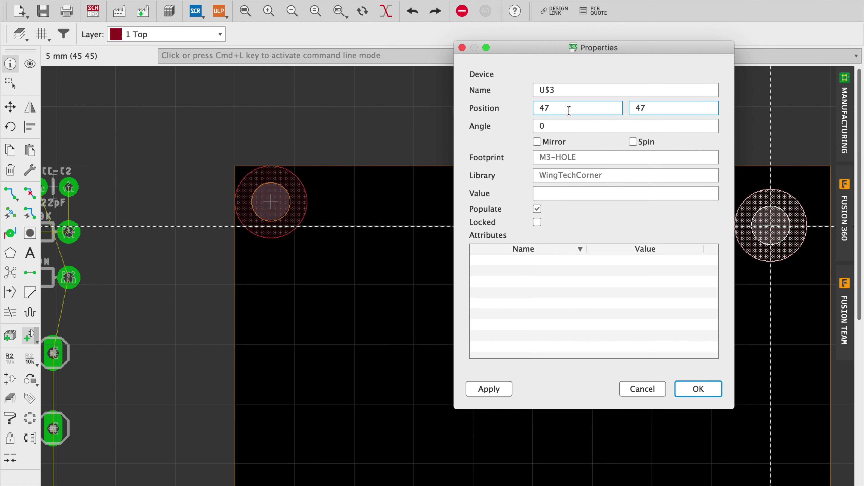
{"action": "left_click", "coordinate": [479, 214]}
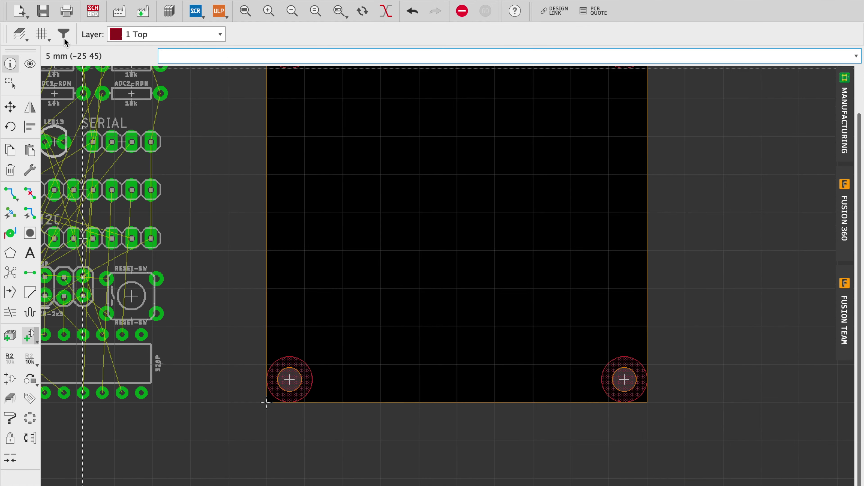
Adjust the grid size and round the board outline's four corners with the Miter tool.
{"action": "left_click", "coordinate": [42, 34]}
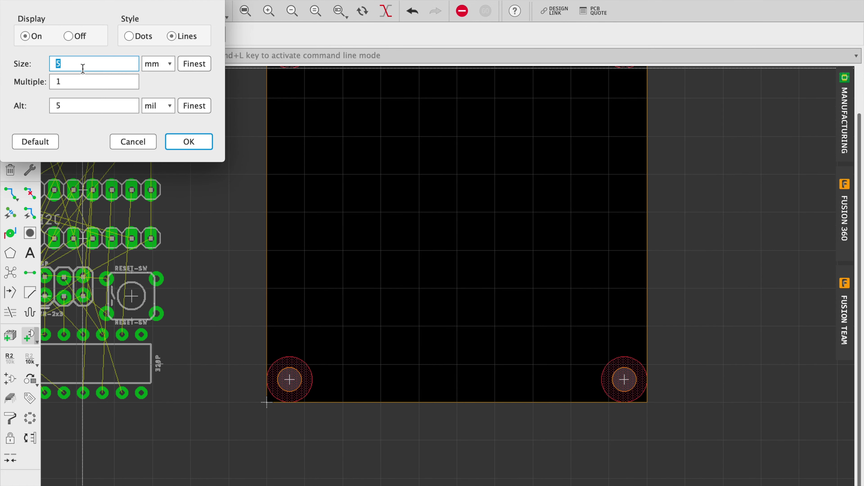
{"action": "key", "text": "Return"}
{"action": "left_click", "coordinate": [30, 293]}
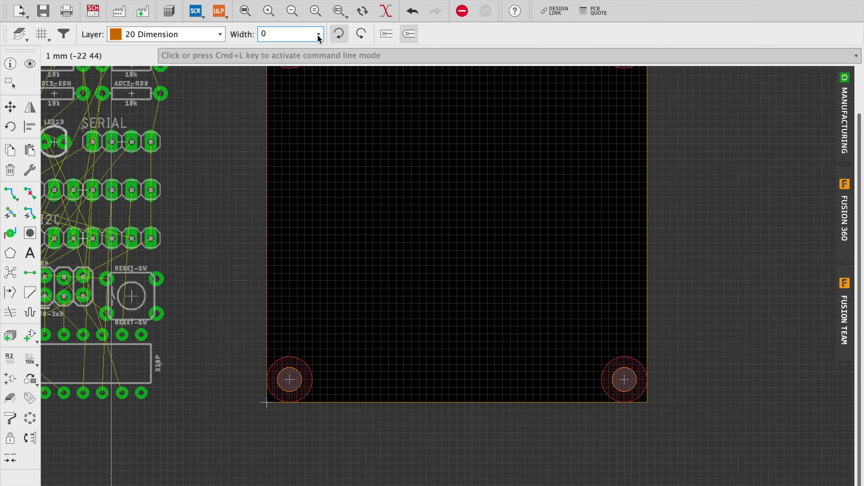
{"action": "scroll", "coordinate": [299, 359], "scroll_direction": "up", "scroll_amount": 5}
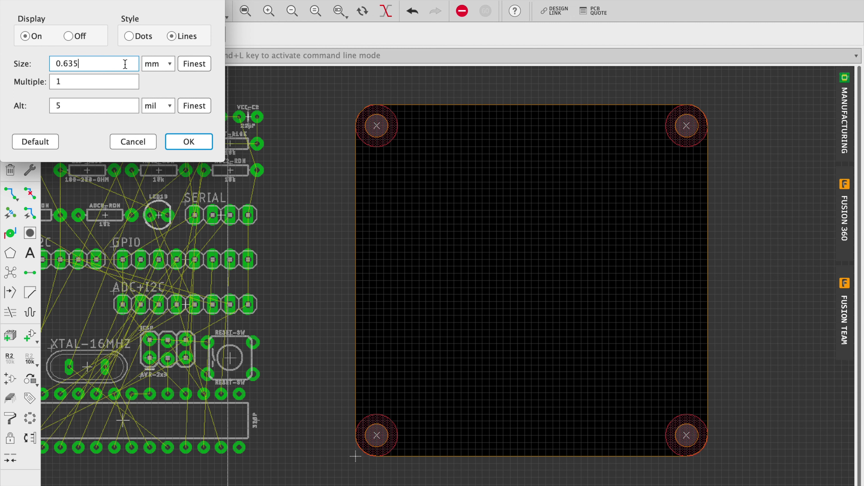
Set the grid size to 0.635 mm and place the ATMEGA328P vertically near the centre of the board, notch facing up.
{"action": "left_click", "coordinate": [189, 141]}
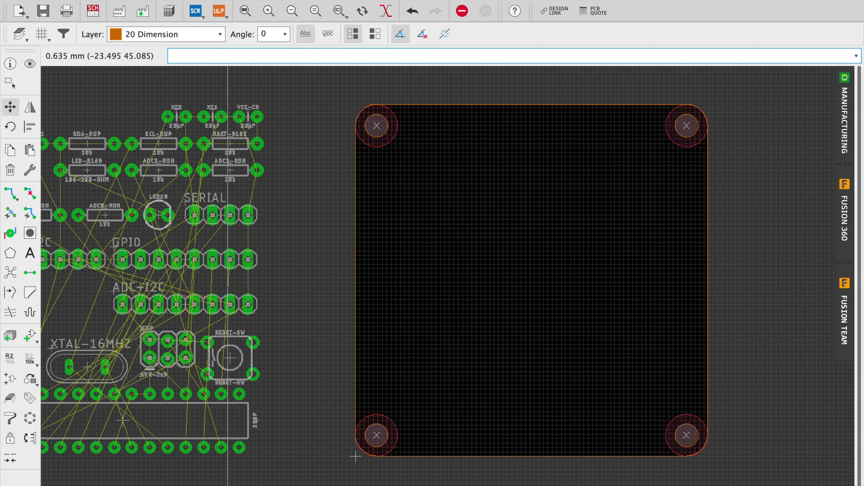
{"action": "scroll", "coordinate": [505, 204], "scroll_direction": "down", "scroll_amount": 2}
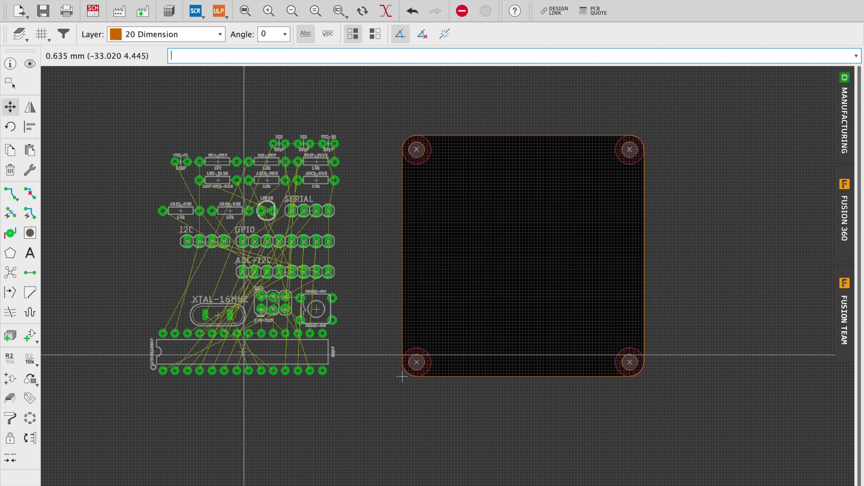
{"action": "left_click", "coordinate": [242, 352]}
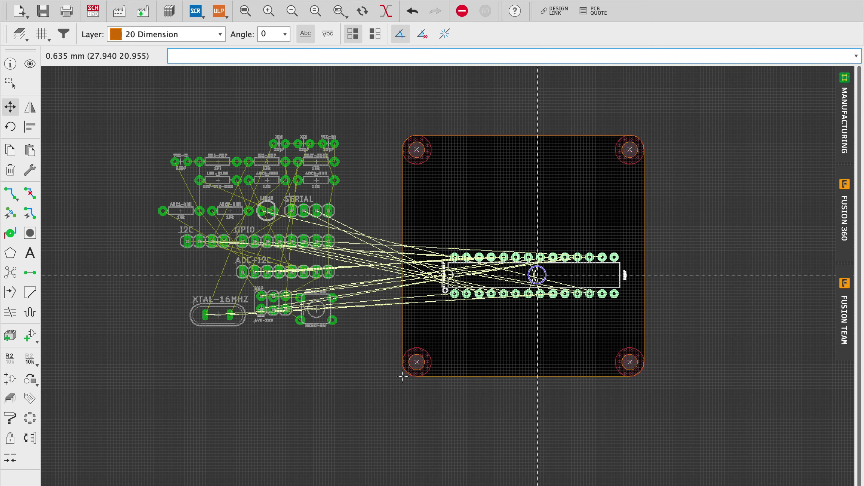
{"action": "right_click", "coordinate": [533, 269]}
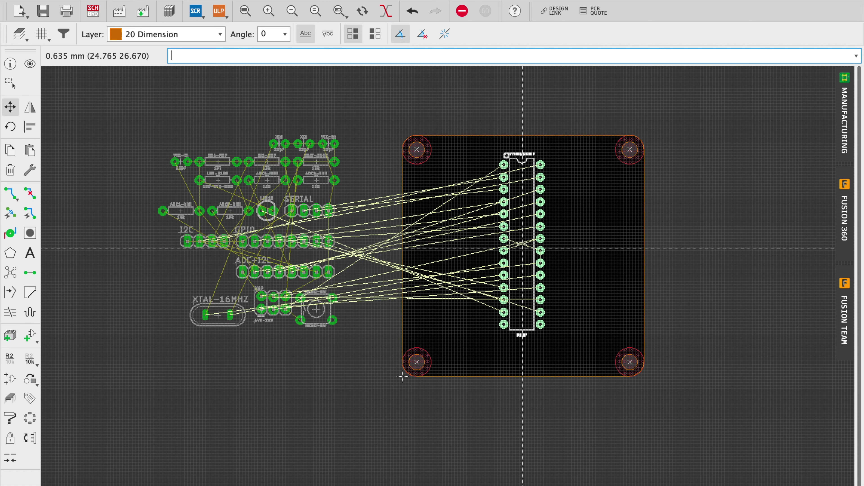
{"action": "left_click", "coordinate": [522, 244]}
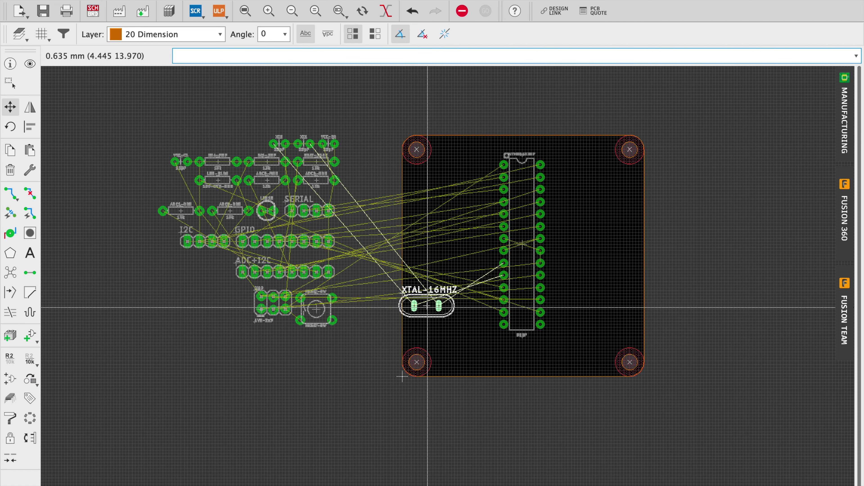
Place the 16 MHz crystal left of the ATMEGA328P and line up capacitors XC1 and XC2 below it.
{"action": "scroll", "coordinate": [430, 303], "scroll_direction": "up", "scroll_amount": 3}
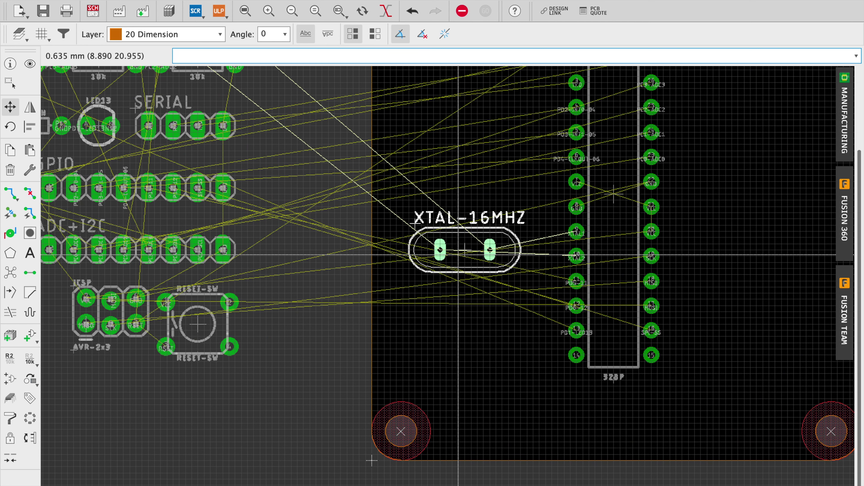
{"action": "left_click", "coordinate": [451, 257]}
{"action": "scroll", "coordinate": [196, 310], "scroll_direction": "up", "scroll_amount": 5}
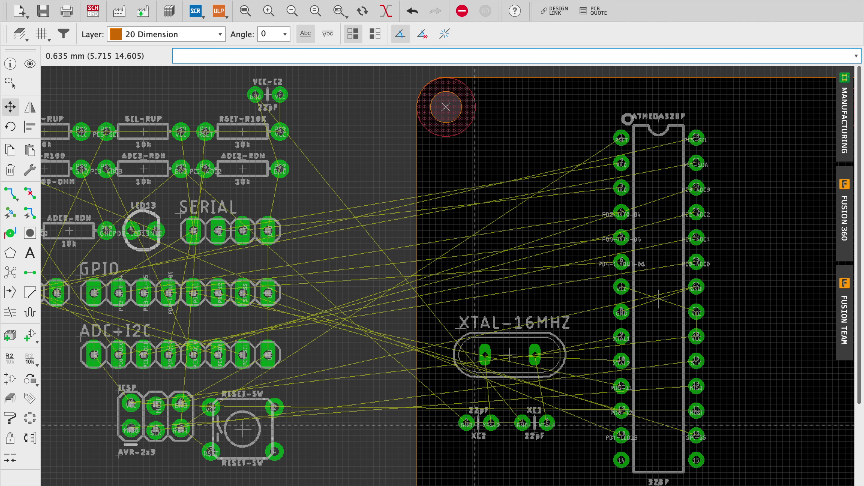
{"action": "left_click", "coordinate": [478, 423]}
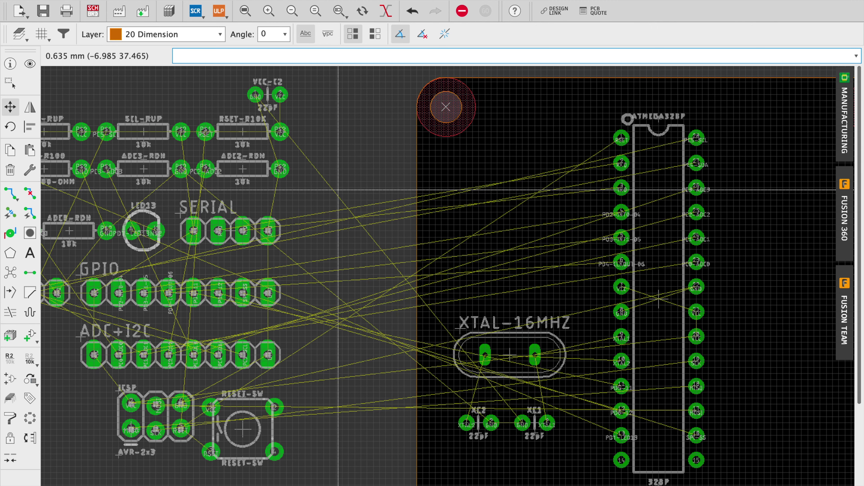
Place the SERIAL header at the board's upper edge and the GPIO header vertically along its left edge.
{"action": "scroll", "coordinate": [182, 208], "scroll_direction": "down", "scroll_amount": 1}
{"action": "left_click", "coordinate": [222, 229]}
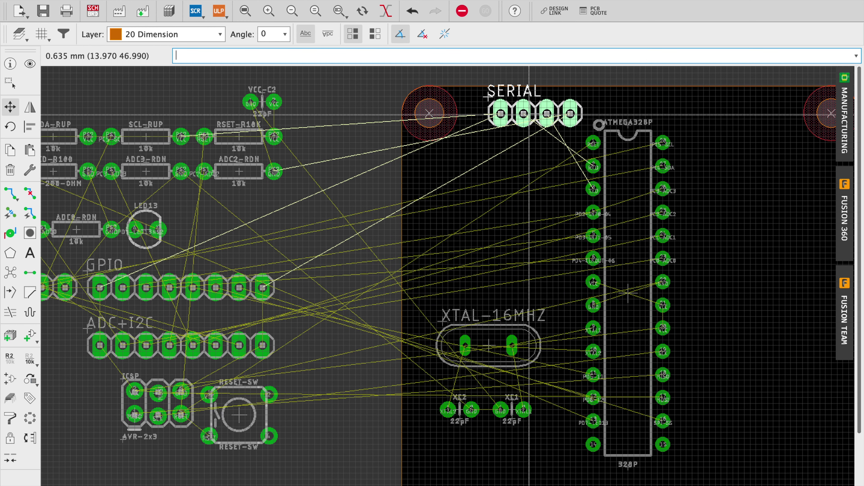
{"action": "left_click", "coordinate": [529, 115]}
{"action": "left_click", "coordinate": [171, 292]}
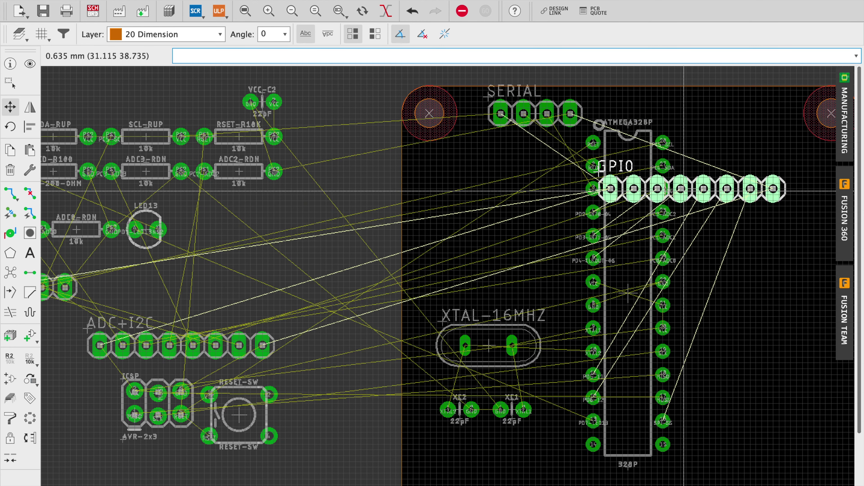
{"action": "right_click", "coordinate": [516, 236]}
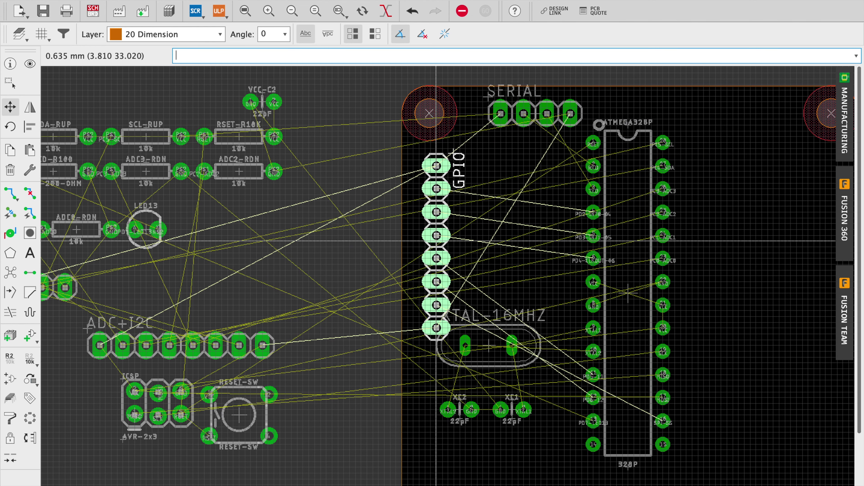
{"action": "left_click", "coordinate": [437, 241]}
Rotate the ADC+I2C header vertically and place it to the right of the ATMEGA328P.
{"action": "scroll", "coordinate": [239, 306], "scroll_direction": "down", "scroll_amount": 5}
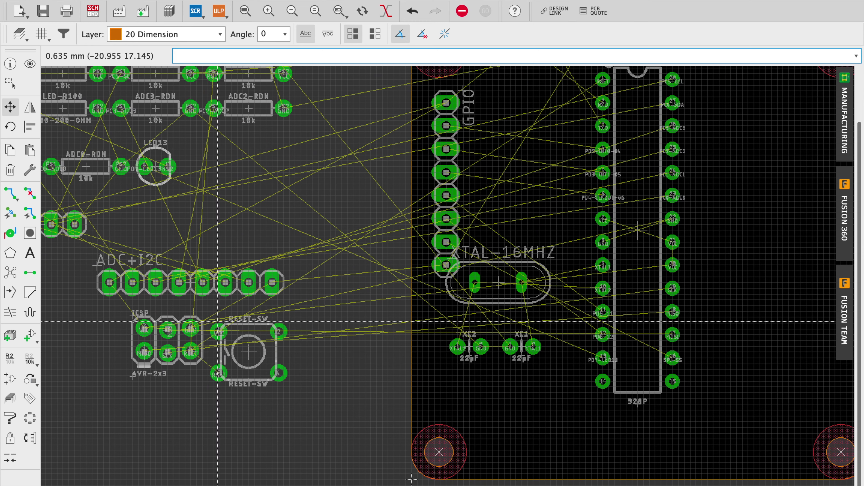
{"action": "left_click", "coordinate": [192, 286]}
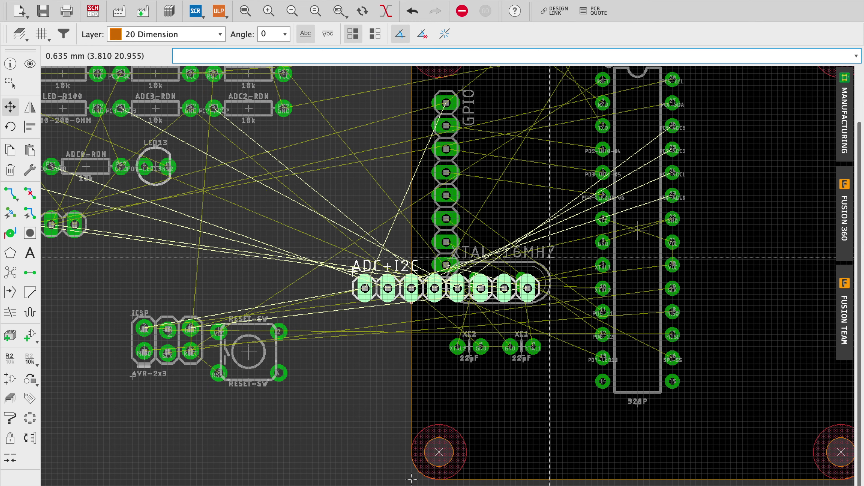
{"action": "right_click", "coordinate": [744, 223]}
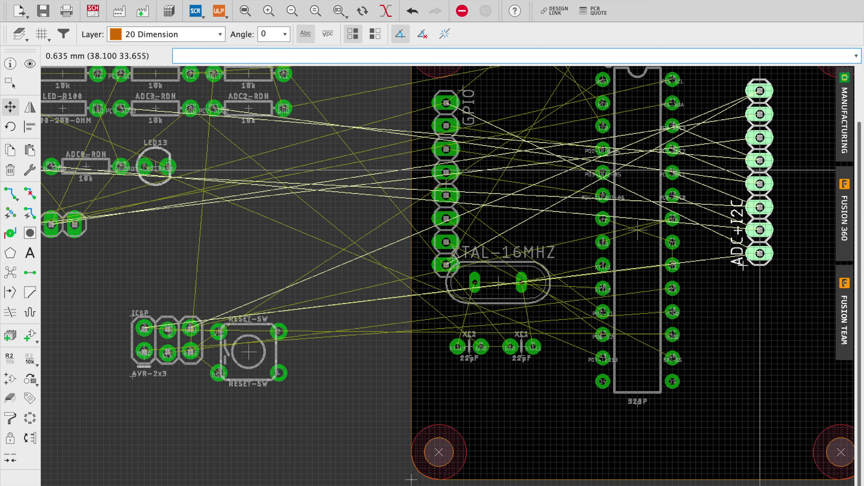
{"action": "left_click", "coordinate": [775, 165]}
Place the ICSP header below the ATMEGA328P and the reset switch to its left near the board's lower edge.
{"action": "scroll", "coordinate": [420, 239], "scroll_direction": "down", "scroll_amount": 2}
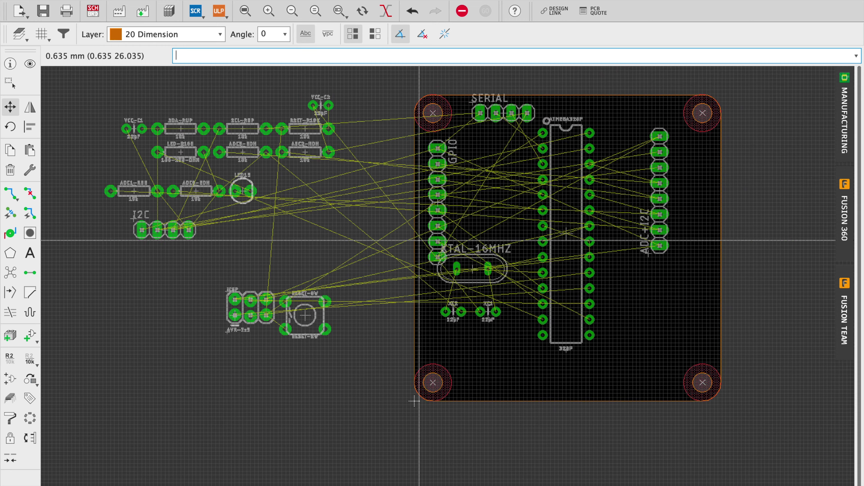
{"action": "left_click", "coordinate": [241, 309]}
{"action": "left_click", "coordinate": [565, 376]}
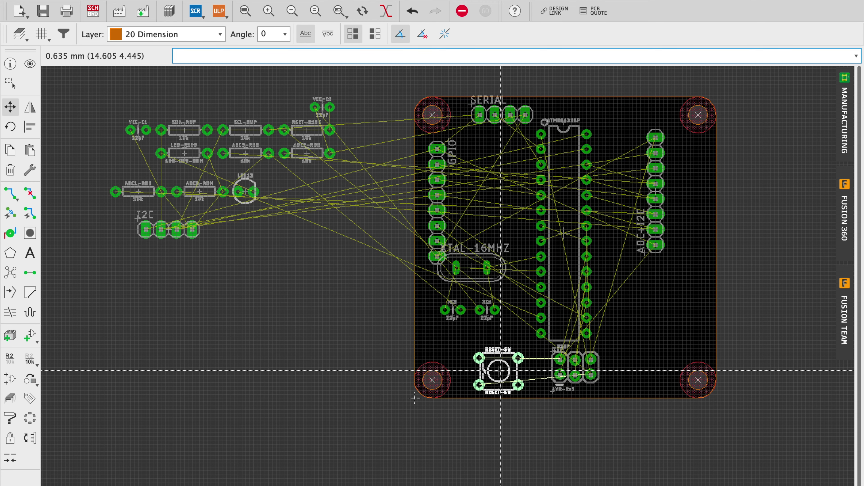
Place resistor RSET-R10K just above the lower-left mounting hole, beside the reset switch.
{"action": "scroll", "coordinate": [176, 172], "scroll_direction": "up", "scroll_amount": 5}
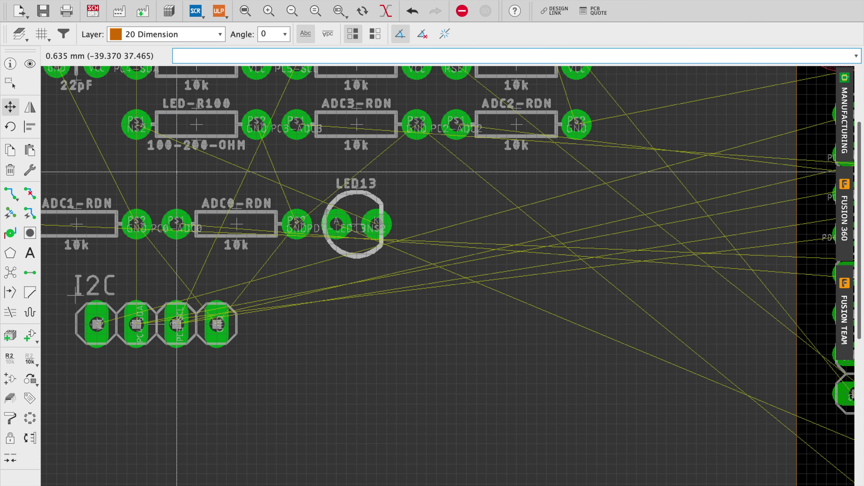
{"action": "middle_click_drag", "start_coordinate": [174, 125], "coordinate": [275, 225]}
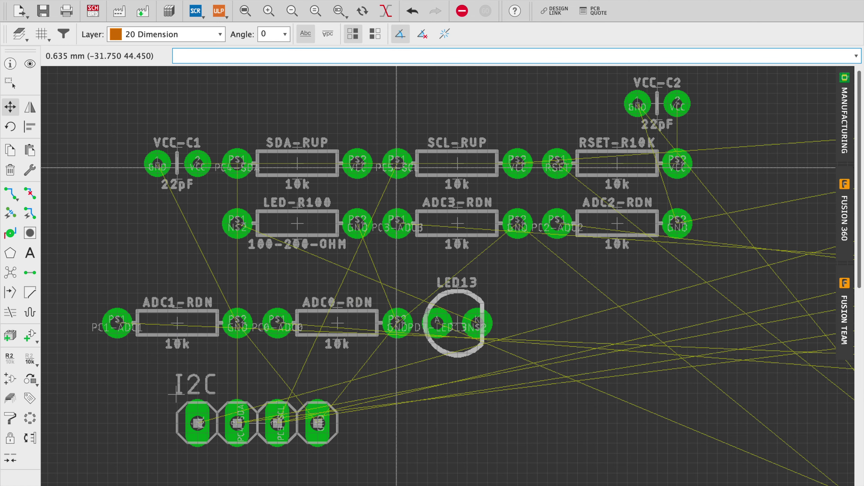
{"action": "left_click", "coordinate": [604, 156]}
{"action": "scroll", "coordinate": [622, 335], "scroll_direction": "right", "scroll_amount": 5}
{"action": "scroll", "coordinate": [622, 336], "scroll_direction": "down", "scroll_amount": 5}
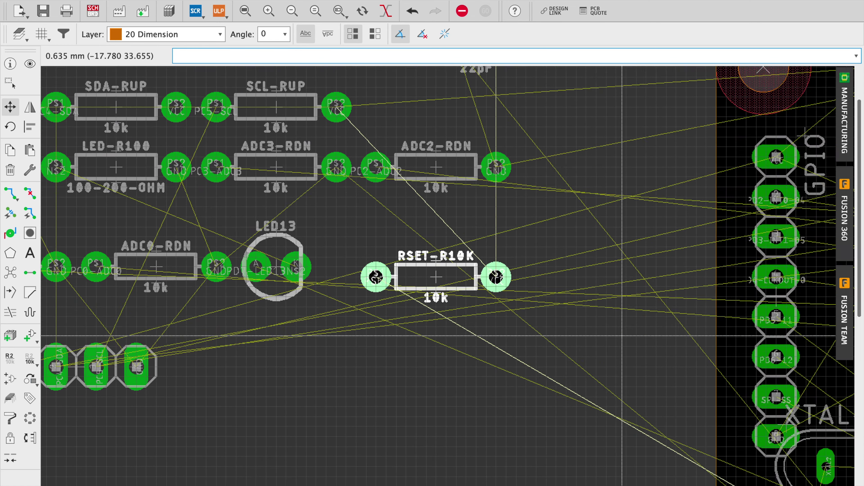
{"action": "scroll", "coordinate": [622, 335], "scroll_direction": "right", "scroll_amount": 5}
{"action": "scroll", "coordinate": [622, 335], "scroll_direction": "down", "scroll_amount": 3}
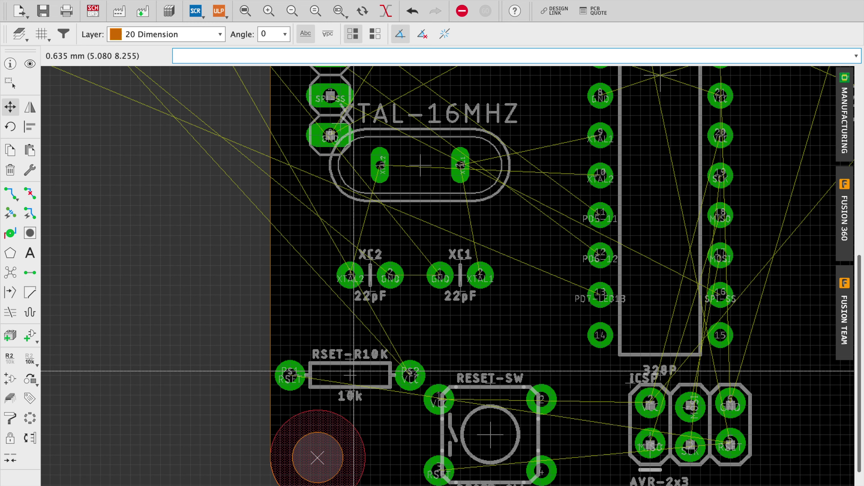
{"action": "left_click", "coordinate": [351, 375]}
Place the I2C header at the board's upper edge, beside the upper-right mounting hole.
{"action": "scroll", "coordinate": [261, 240], "scroll_direction": "up", "scroll_amount": 5}
{"action": "scroll", "coordinate": [262, 240], "scroll_direction": "left", "scroll_amount": 5}
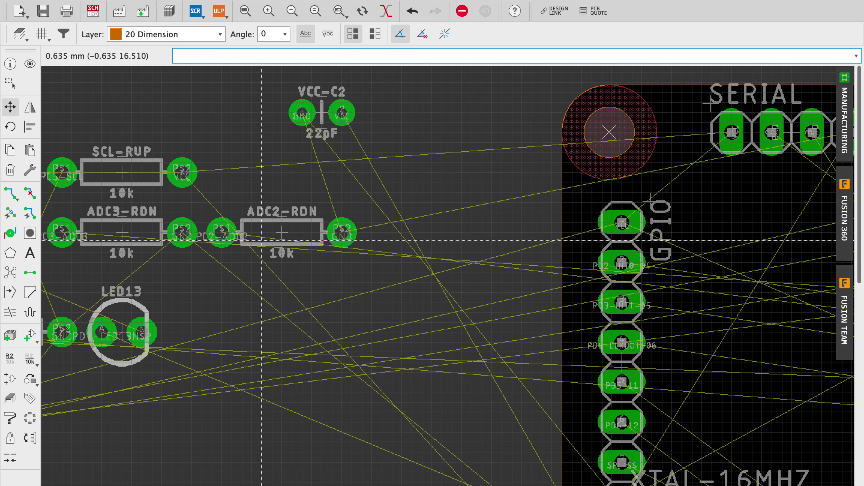
{"action": "scroll", "coordinate": [261, 241], "scroll_direction": "left", "scroll_amount": 8}
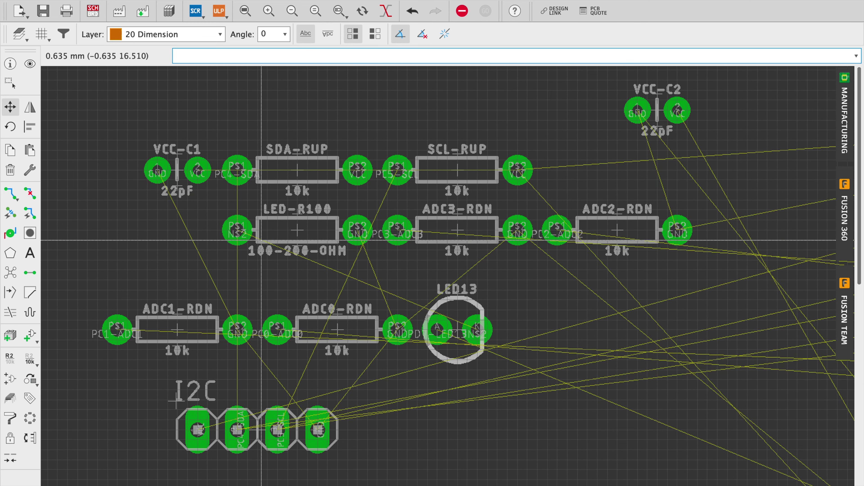
{"action": "scroll", "coordinate": [255, 435], "scroll_direction": "down", "scroll_amount": 6}
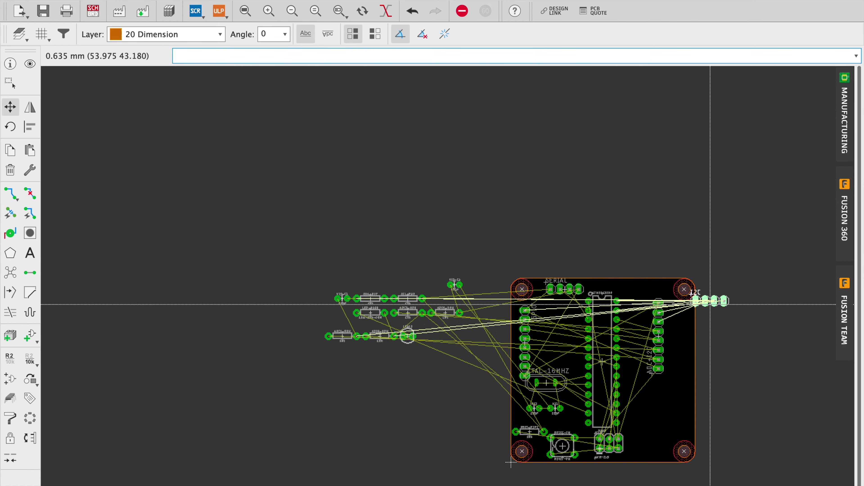
{"action": "scroll", "coordinate": [694, 300], "scroll_direction": "up", "scroll_amount": 5}
{"action": "left_click", "coordinate": [550, 265]}
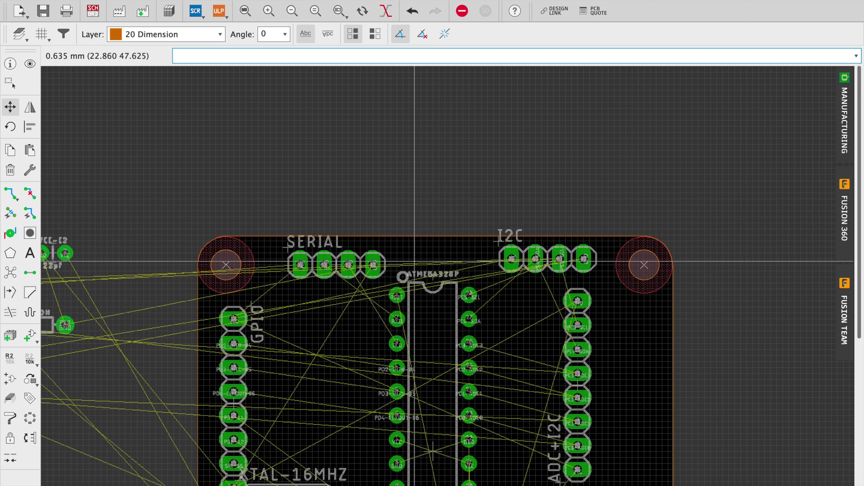
Place capacitors VCC-C2 and VCC-C1 side by side on the board, between the XC1/XC2 capacitors and the reset switch.
{"action": "scroll", "coordinate": [414, 262], "scroll_direction": "left", "scroll_amount": 8}
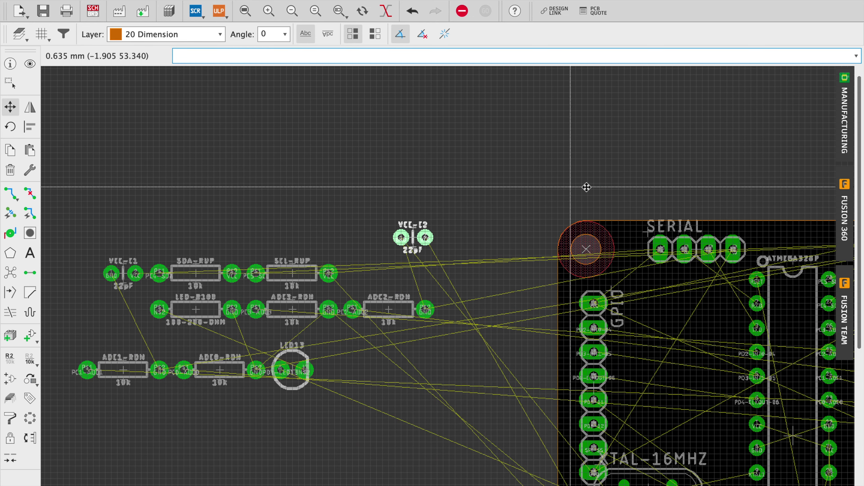
{"action": "scroll", "coordinate": [497, 287], "scroll_direction": "down", "scroll_amount": 5}
{"action": "scroll", "coordinate": [497, 286], "scroll_direction": "right", "scroll_amount": 3}
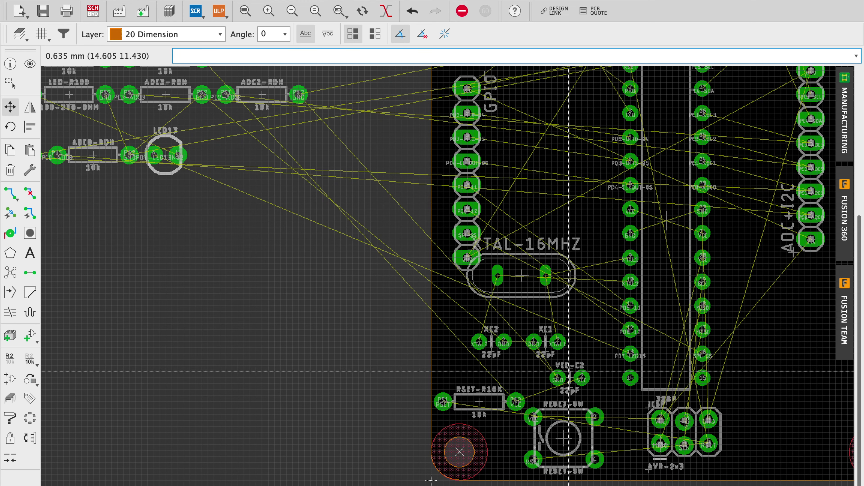
{"action": "scroll", "coordinate": [353, 346], "scroll_direction": "up", "scroll_amount": 5}
{"action": "scroll", "coordinate": [352, 346], "scroll_direction": "left", "scroll_amount": 3}
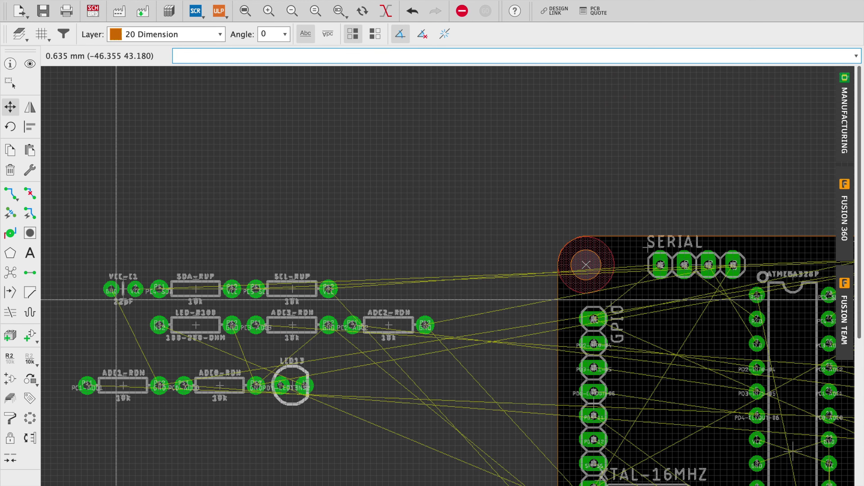
{"action": "scroll", "coordinate": [594, 210], "scroll_direction": "down", "scroll_amount": 7}
{"action": "scroll", "coordinate": [594, 210], "scroll_direction": "right", "scroll_amount": 2}
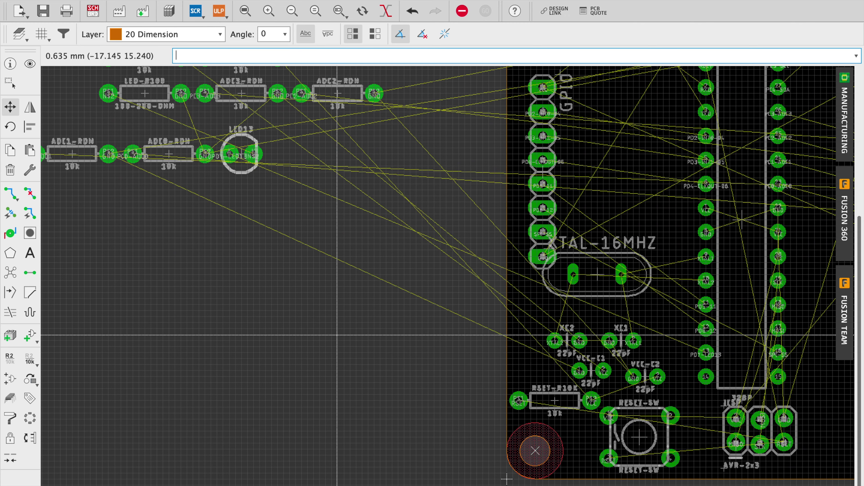
Place LED13 on the board to the right of the ATMEGA328P, below the ADC+I2C header.
{"action": "scroll", "coordinate": [337, 335], "scroll_direction": "up", "scroll_amount": 5}
{"action": "scroll", "coordinate": [337, 335], "scroll_direction": "left", "scroll_amount": 2}
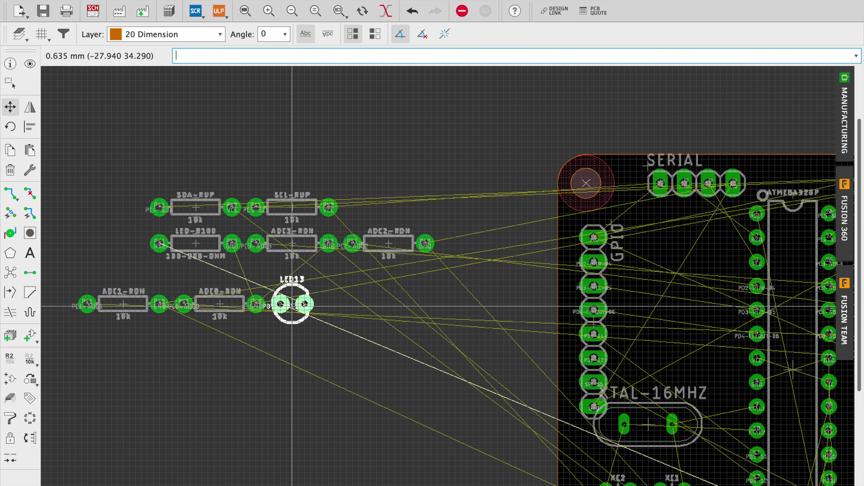
{"action": "scroll", "coordinate": [332, 417], "scroll_direction": "right", "scroll_amount": 10}
{"action": "scroll", "coordinate": [145, 359], "scroll_direction": "down", "scroll_amount": 4}
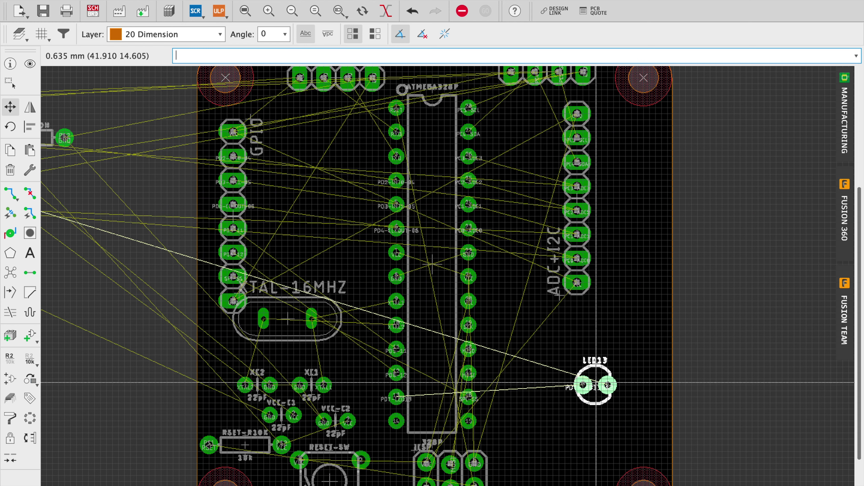
{"action": "left_click", "coordinate": [593, 389]}
Move resistor ADC0-RDN directly below ADC1-RDN, outside the board outline.
{"action": "scroll", "coordinate": [348, 383], "scroll_direction": "up", "scroll_amount": 4}
{"action": "scroll", "coordinate": [348, 383], "scroll_direction": "left", "scroll_amount": 10}
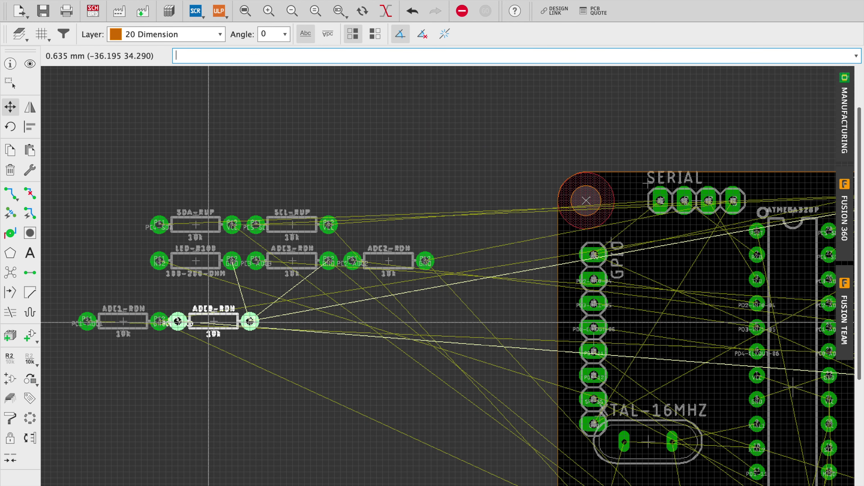
{"action": "scroll", "coordinate": [164, 351], "scroll_direction": "up", "scroll_amount": 3}
{"action": "middle_click_drag", "start_coordinate": [135, 356], "coordinate": [302, 345]}
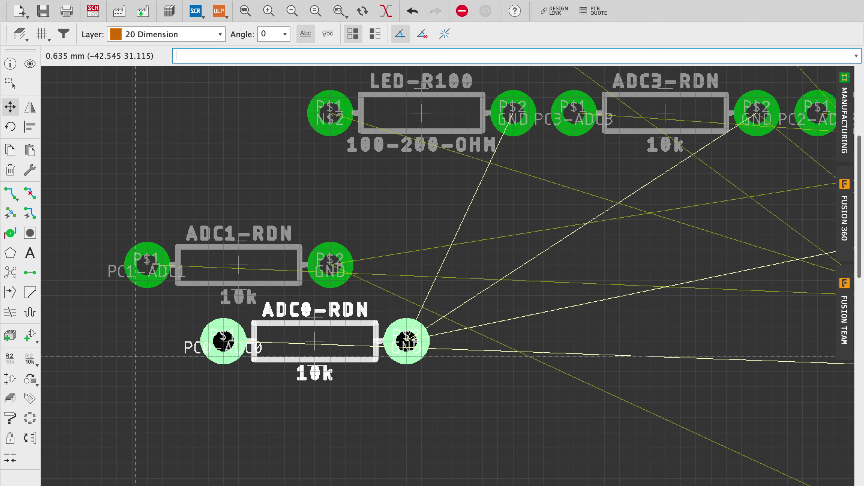
{"action": "left_click", "coordinate": [231, 364]}
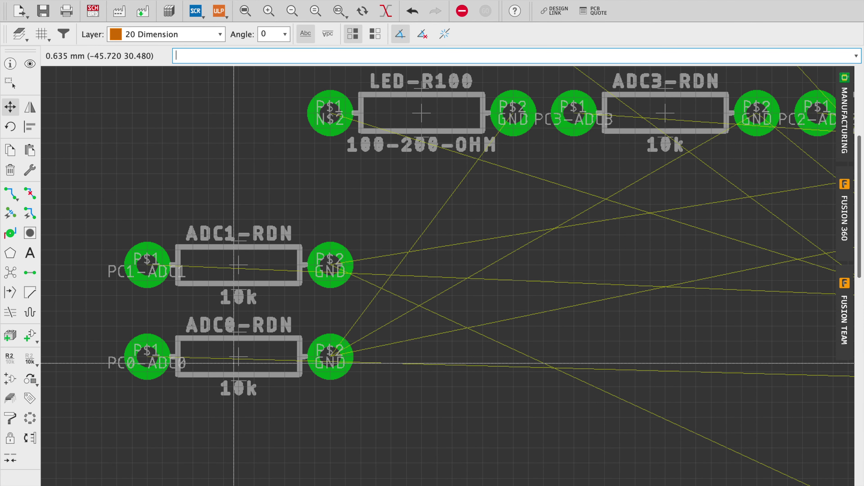
Move resistors ADC3-RDN and ADC2-RDN above ADC1-RDN, with ADC3-RDN uppermost.
{"action": "left_click", "coordinate": [665, 112]}
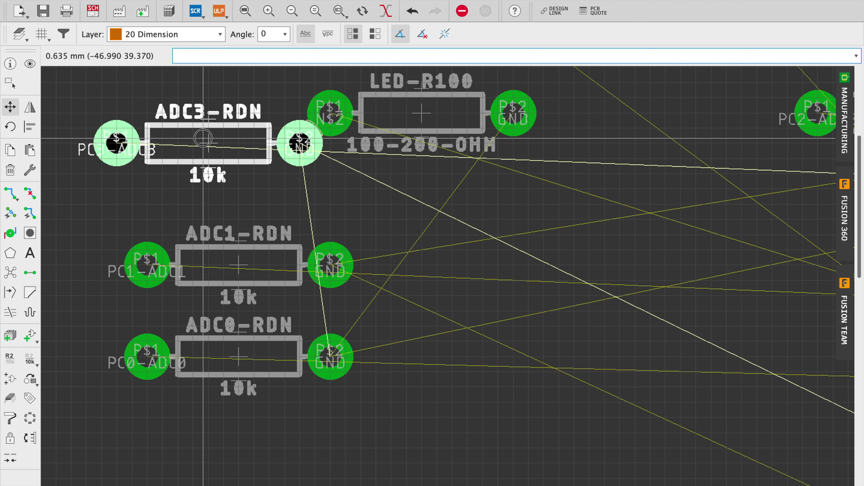
{"action": "left_click", "coordinate": [205, 126]}
{"action": "middle_click_drag", "start_coordinate": [500, 120], "coordinate": [126, 191]}
{"action": "left_click", "coordinate": [534, 164]}
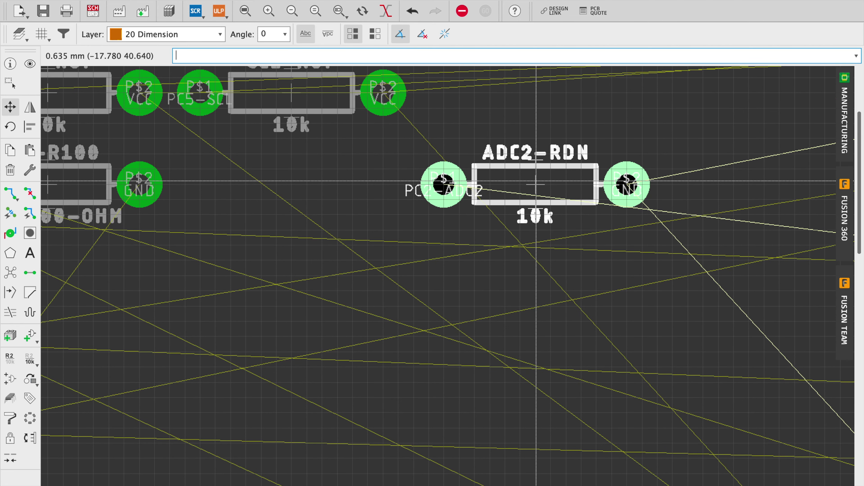
{"action": "scroll", "coordinate": [320, 247], "scroll_direction": "left", "scroll_amount": 10}
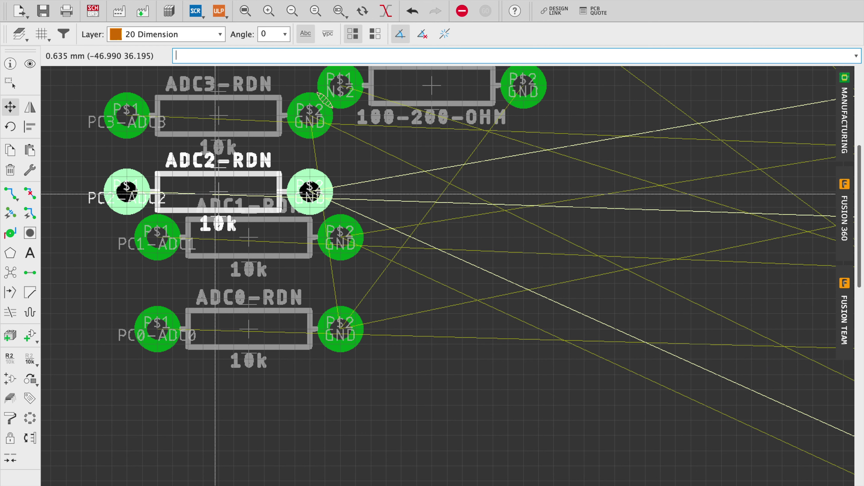
{"action": "left_click", "coordinate": [217, 204]}
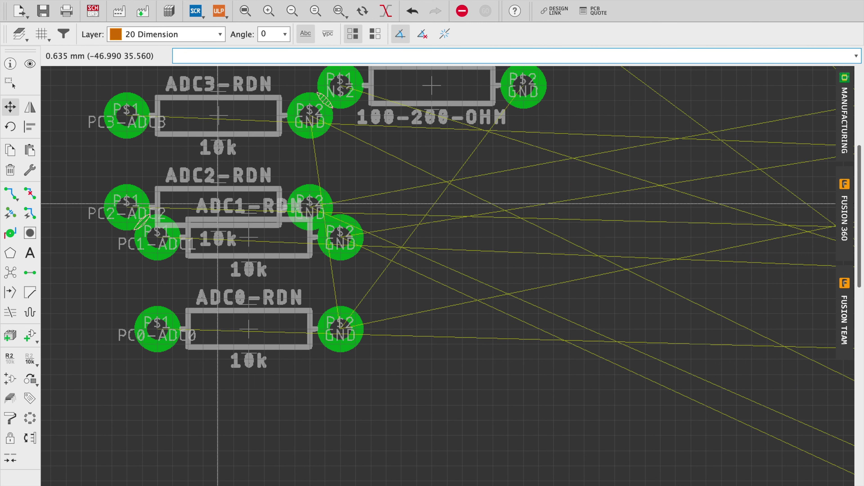
Line up ADC1-RDN and ADC0-RDN in a column beneath ADC2-RDN, and bring ADC3-RDN closer above it.
{"action": "left_click", "coordinate": [245, 233]}
{"action": "left_click", "coordinate": [213, 271]}
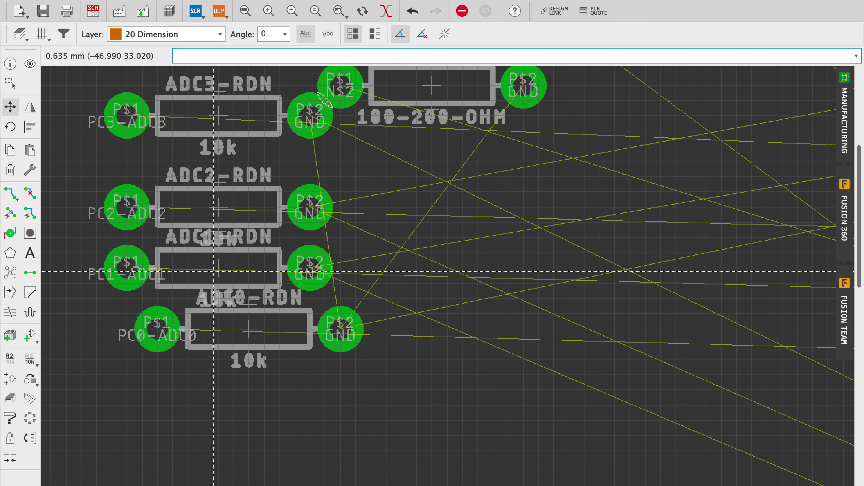
{"action": "left_click", "coordinate": [256, 330]}
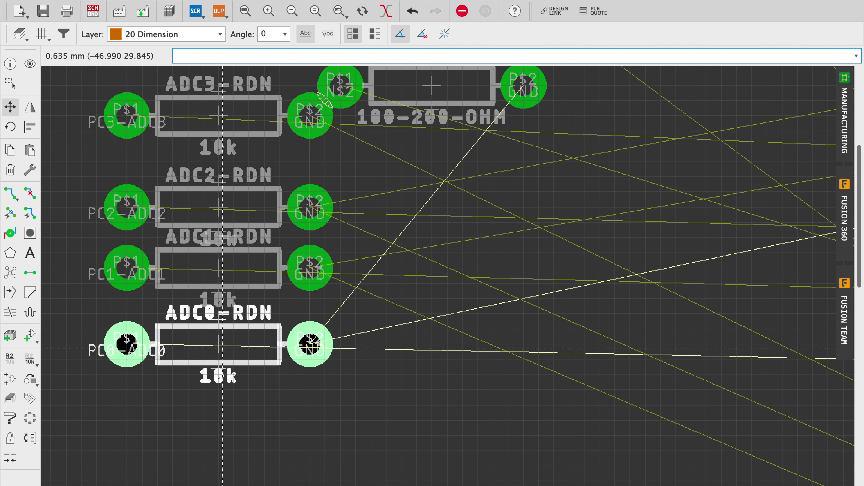
{"action": "left_click", "coordinate": [223, 349]}
{"action": "left_click", "coordinate": [219, 116]}
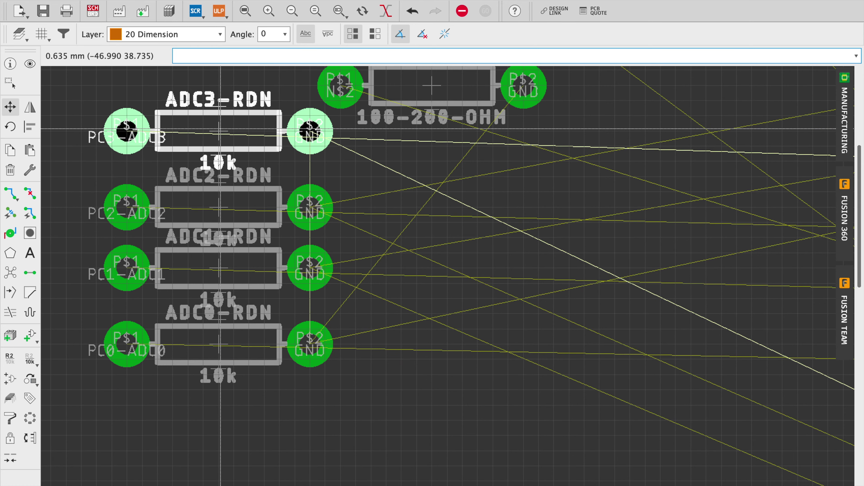
{"action": "left_click", "coordinate": [221, 129]}
Move the four stacked ADC pull-down resistors as a group onto the board, over the ADC+I2C header.
{"action": "scroll", "coordinate": [221, 129], "scroll_direction": "down", "scroll_amount": 5}
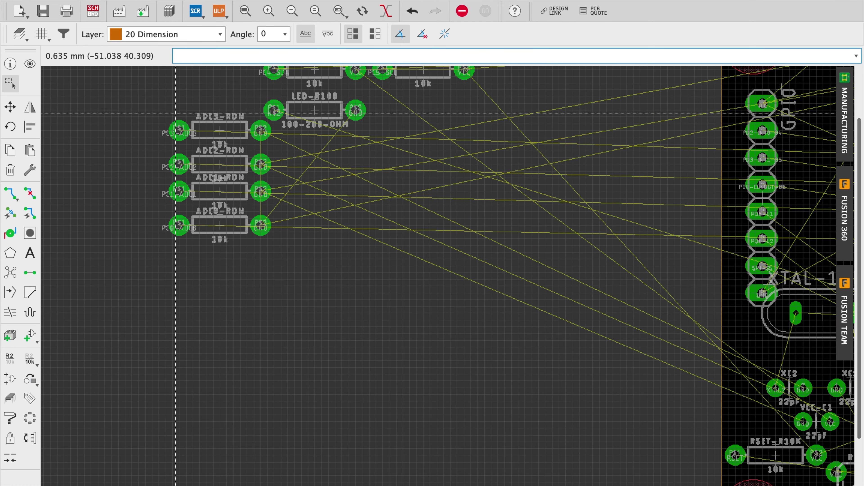
{"action": "left_click_drag", "start_coordinate": [176, 113], "coordinate": [249, 251]}
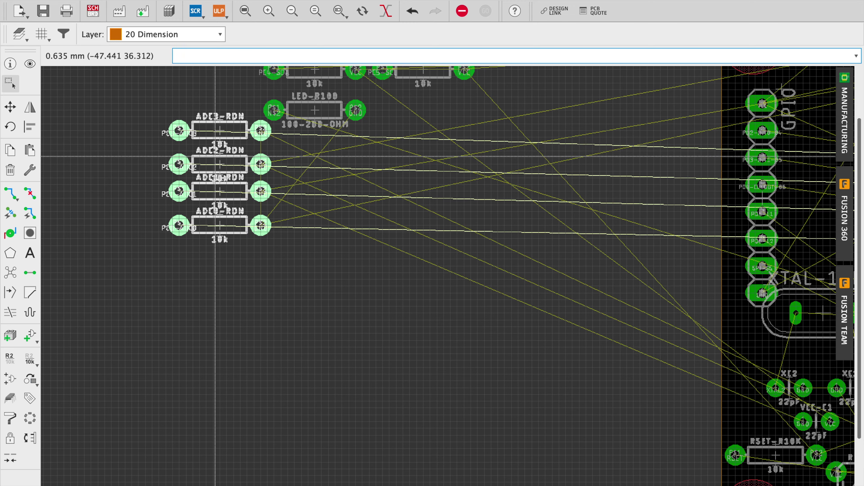
{"action": "left_click", "coordinate": [217, 160]}
{"action": "scroll", "coordinate": [321, 205], "scroll_direction": "right", "scroll_amount": 10}
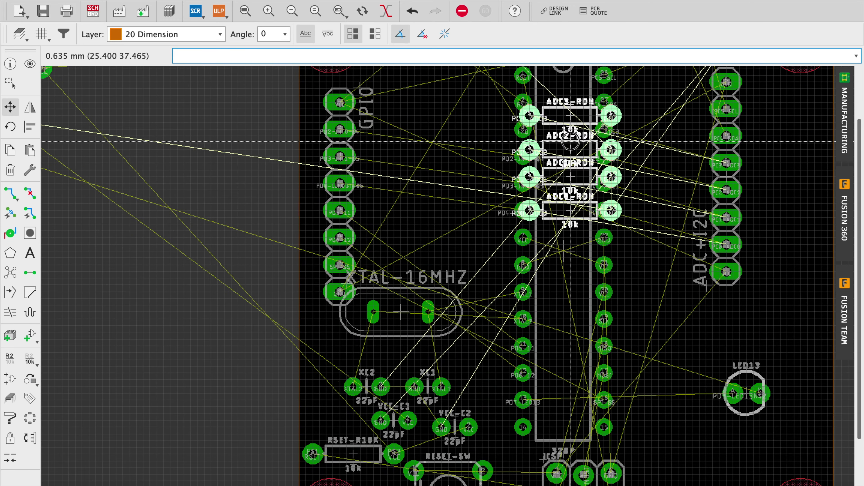
{"action": "left_click", "coordinate": [728, 183]}
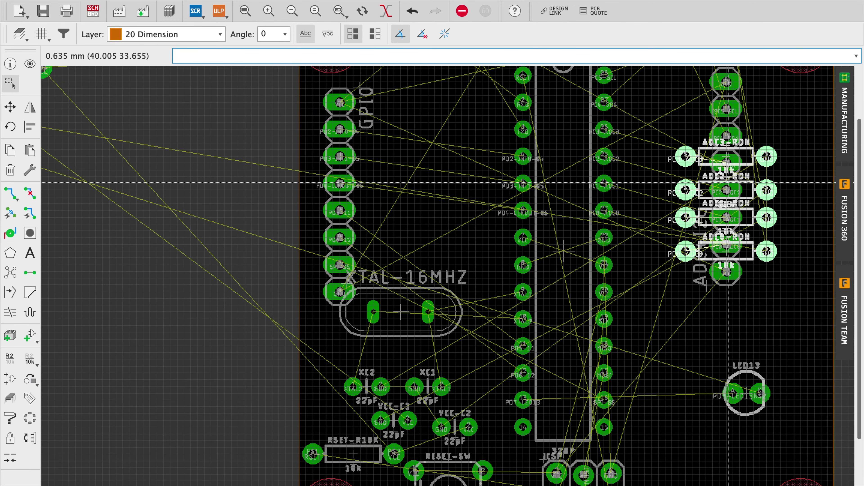
Move SDA-RUP and SCL-RUP together onto the board, just below the I2C header and above the ADC resistors.
{"action": "scroll", "coordinate": [566, 173], "scroll_direction": "left", "scroll_amount": 10}
{"action": "scroll", "coordinate": [566, 172], "scroll_direction": "up", "scroll_amount": 3}
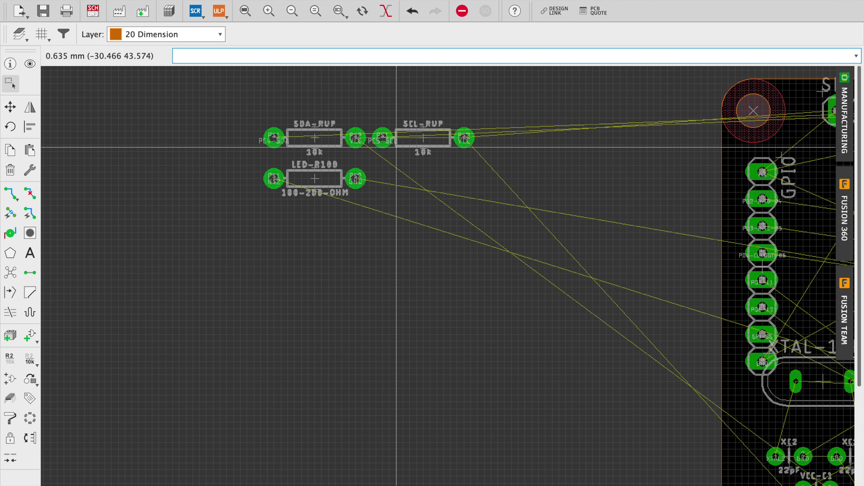
{"action": "scroll", "coordinate": [396, 147], "scroll_direction": "up", "scroll_amount": 3}
{"action": "scroll", "coordinate": [396, 147], "scroll_direction": "up", "scroll_amount": 2}
{"action": "scroll", "coordinate": [396, 147], "scroll_direction": "left", "scroll_amount": 1}
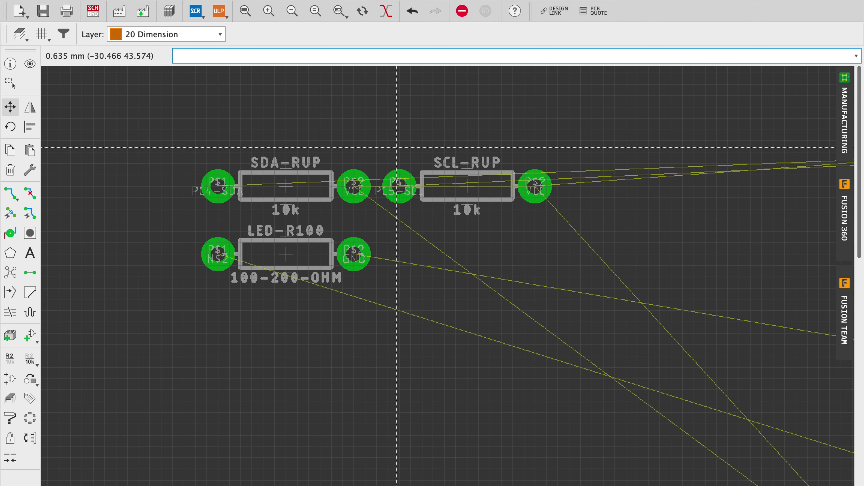
{"action": "right_click", "coordinate": [397, 147], "text": "ctrl"}
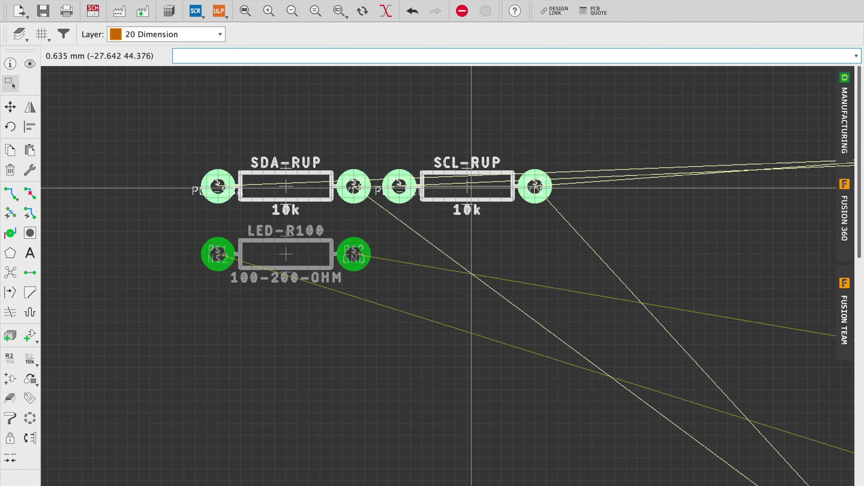
{"action": "left_click", "coordinate": [467, 190]}
{"action": "scroll", "coordinate": [578, 220], "scroll_direction": "right", "scroll_amount": 20}
{"action": "scroll", "coordinate": [609, 218], "scroll_direction": "down", "scroll_amount": 4}
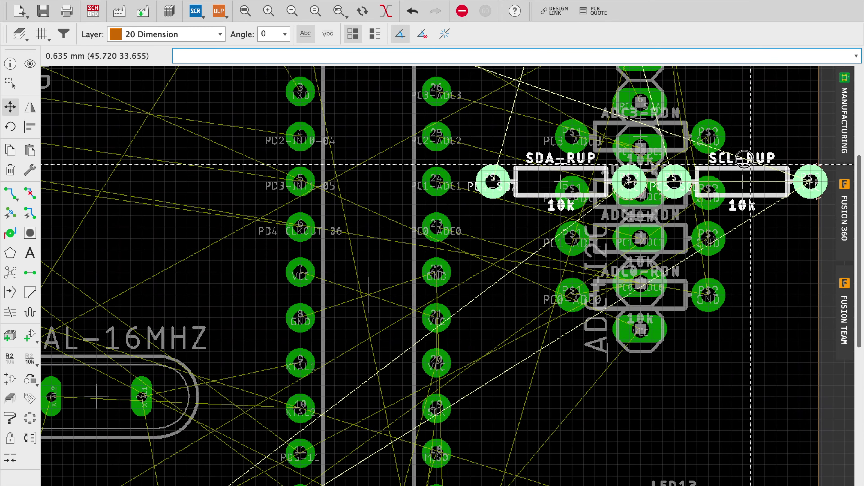
{"action": "scroll", "coordinate": [744, 159], "scroll_direction": "up", "scroll_amount": 1}
{"action": "scroll", "coordinate": [745, 158], "scroll_direction": "up", "scroll_amount": 5}
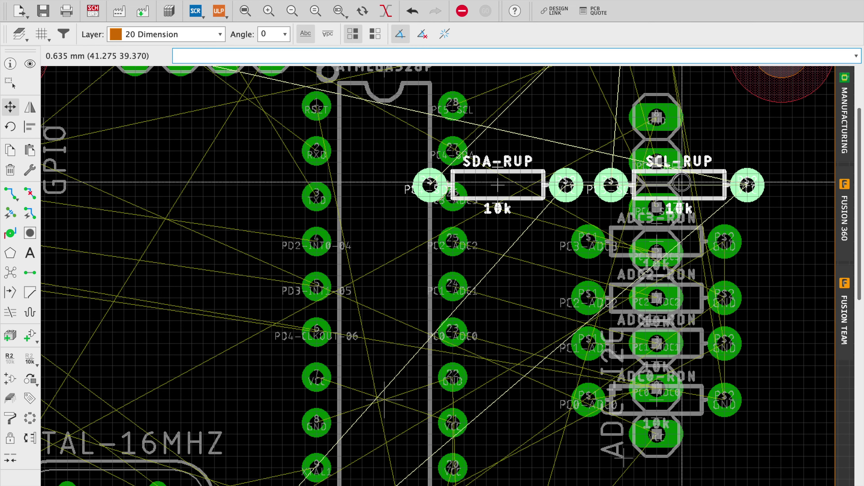
{"action": "scroll", "coordinate": [506, 303], "scroll_direction": "down", "scroll_amount": 8}
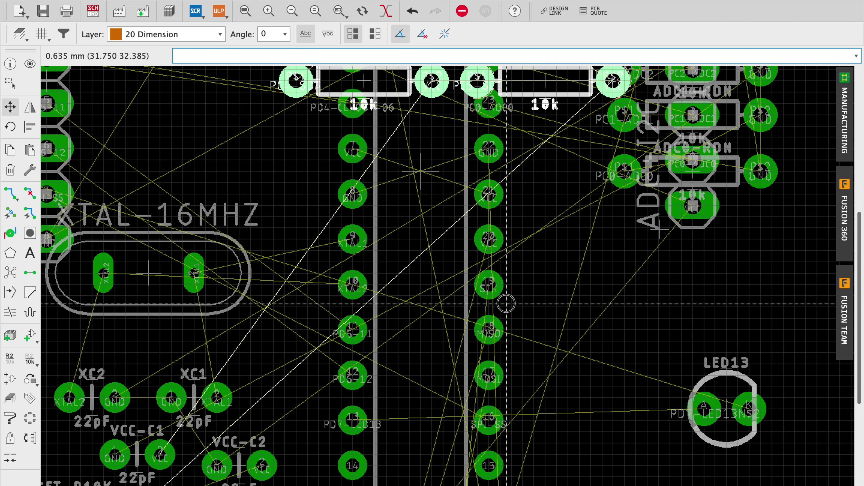
{"action": "scroll", "coordinate": [506, 303], "scroll_direction": "up", "scroll_amount": 10}
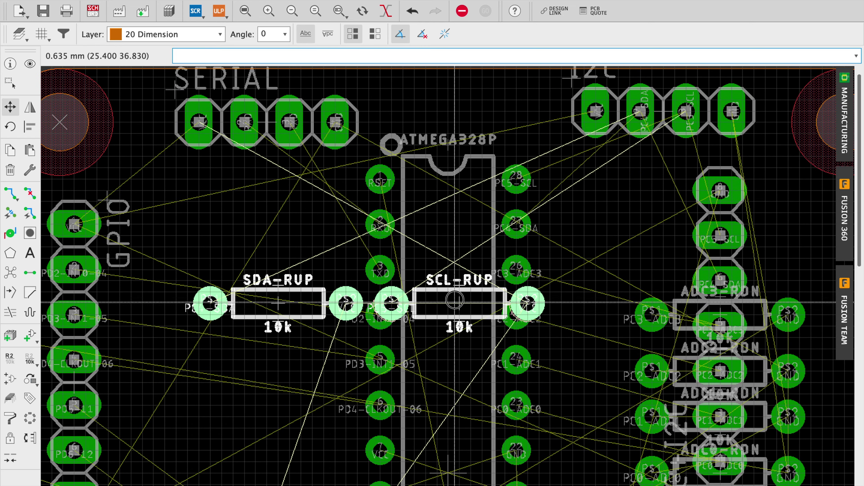
{"action": "left_click_drag", "start_coordinate": [454, 301], "coordinate": [522, 256]}
{"action": "left_click_drag", "start_coordinate": [485, 287], "coordinate": [444, 327]}
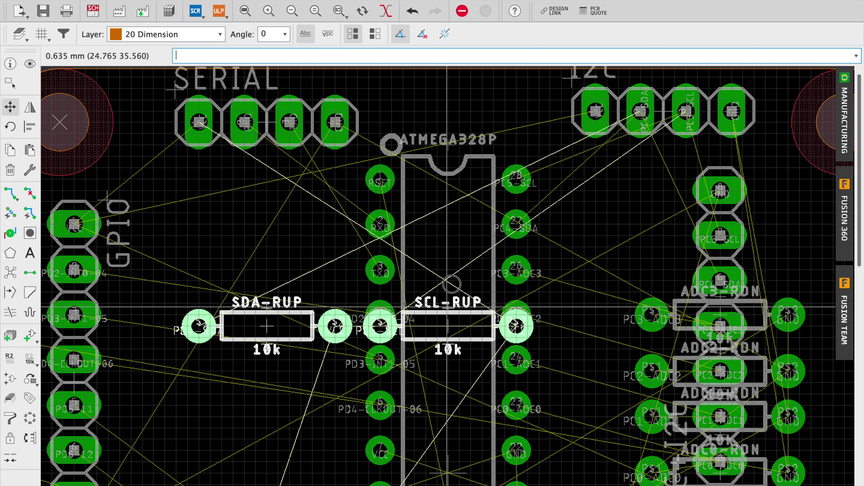
{"action": "left_click_drag", "start_coordinate": [452, 285], "coordinate": [730, 165]}
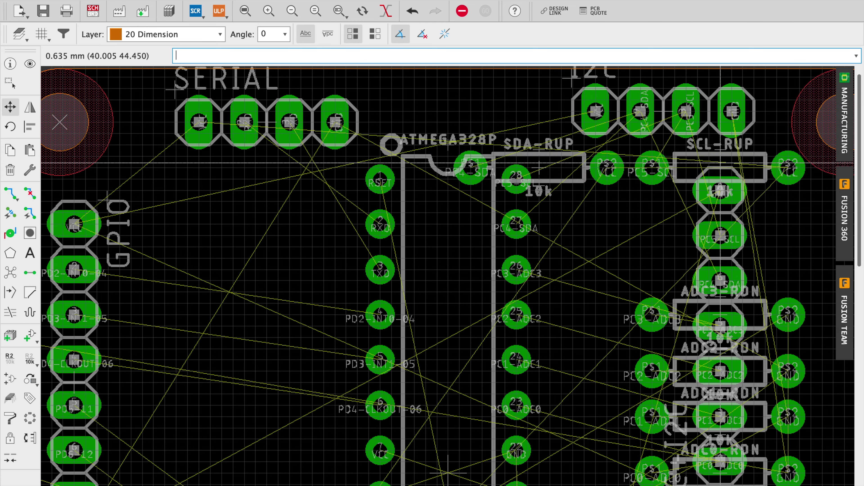
Place resistor LED-R100 directly above LED13 and fit the whole board in view.
{"action": "scroll", "coordinate": [725, 162], "scroll_direction": "left", "scroll_amount": 10}
{"action": "scroll", "coordinate": [721, 163], "scroll_direction": "down", "scroll_amount": 5}
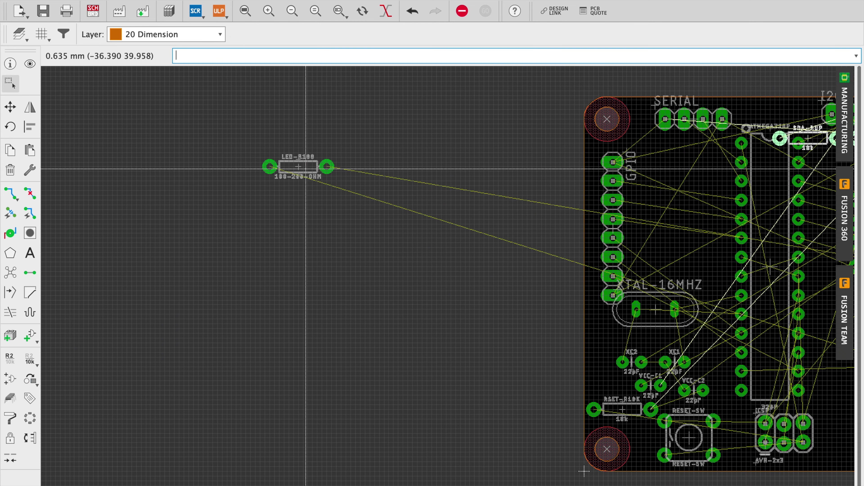
{"action": "scroll", "coordinate": [608, 291], "scroll_direction": "right", "scroll_amount": 5}
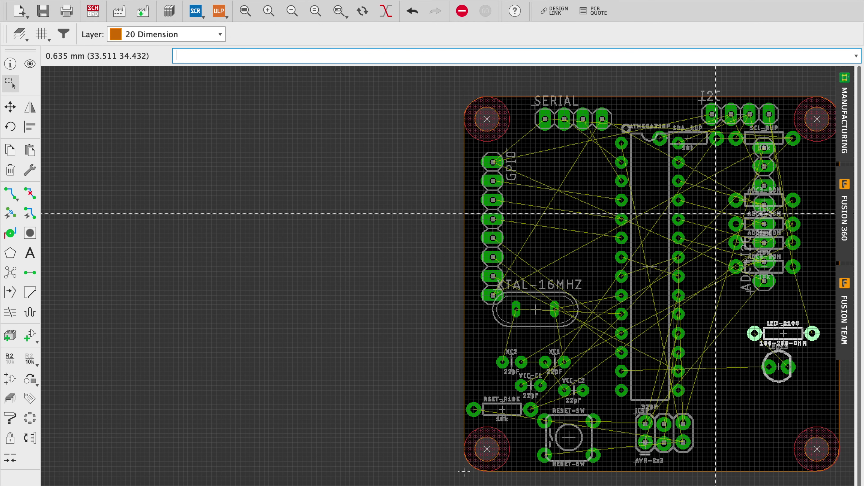
{"action": "left_click", "coordinate": [250, 10]}
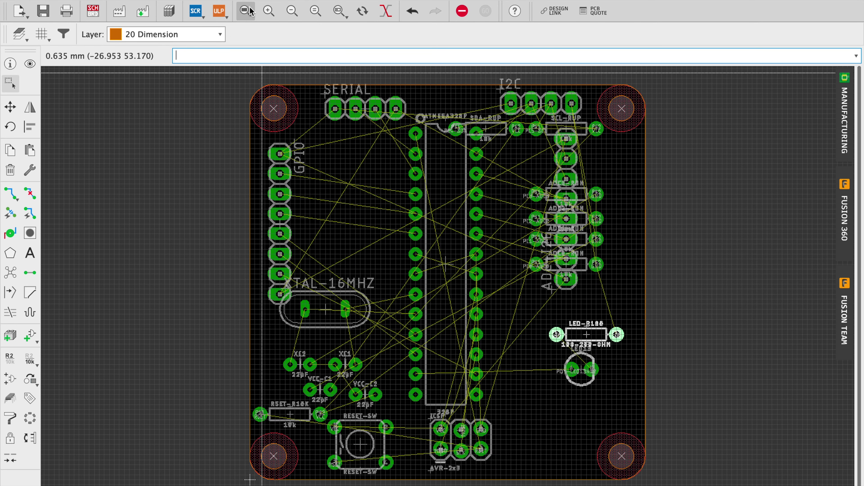